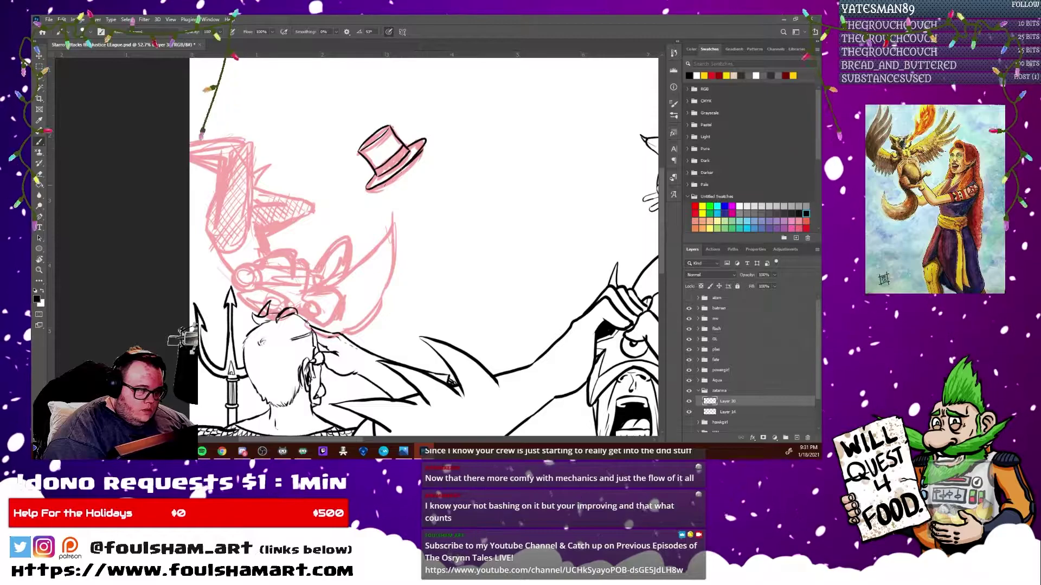
# Ink the magician's pink-sketched top hat and its dark band in black, rotating the canvas to suit.
pyautogui.press('e')
pyautogui.press('b')
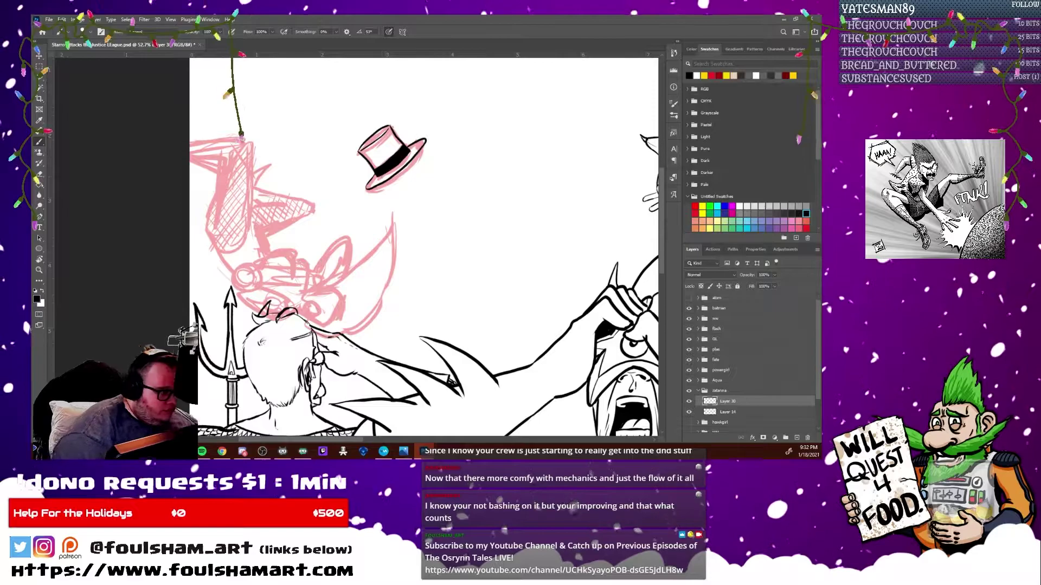
pyautogui.moveTo(260, 195)
pyautogui.mouseDown()
pyautogui.moveTo(664, 313)
pyautogui.moveTo(804, 139)
pyautogui.mouseUp()
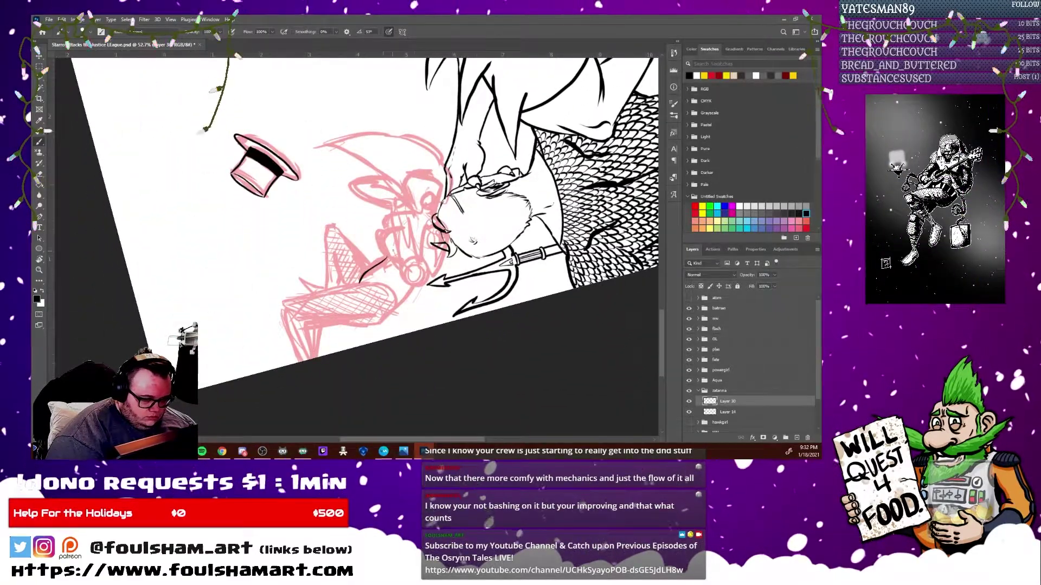
pyautogui.moveTo(380, 243); pyautogui.dragTo(412, 303)
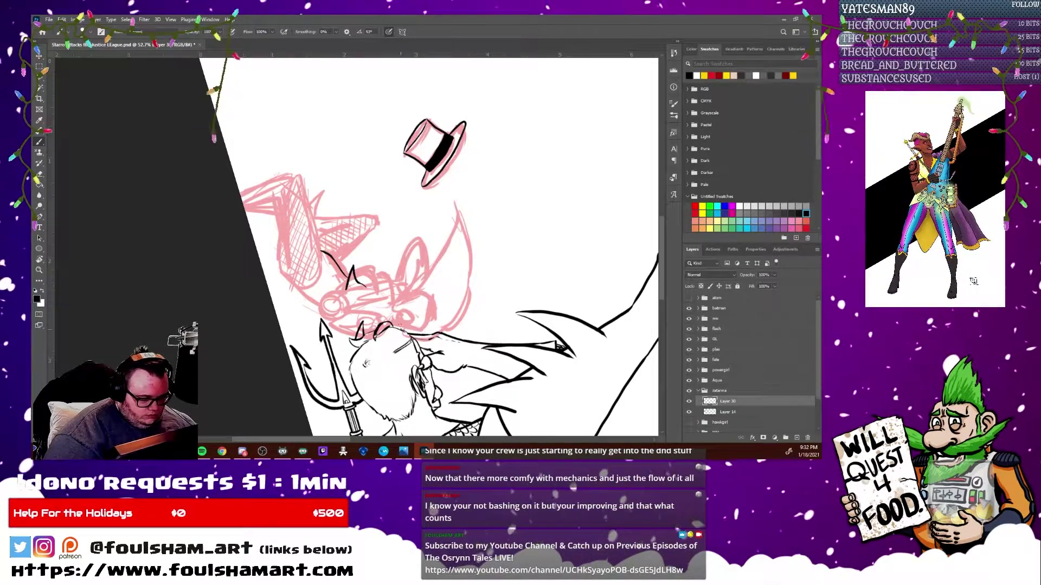
# Ink the first hair strands around the magician's head in black, undoing misplaced strokes.
pyautogui.moveTo(417, 329); pyautogui.dragTo(454, 263)
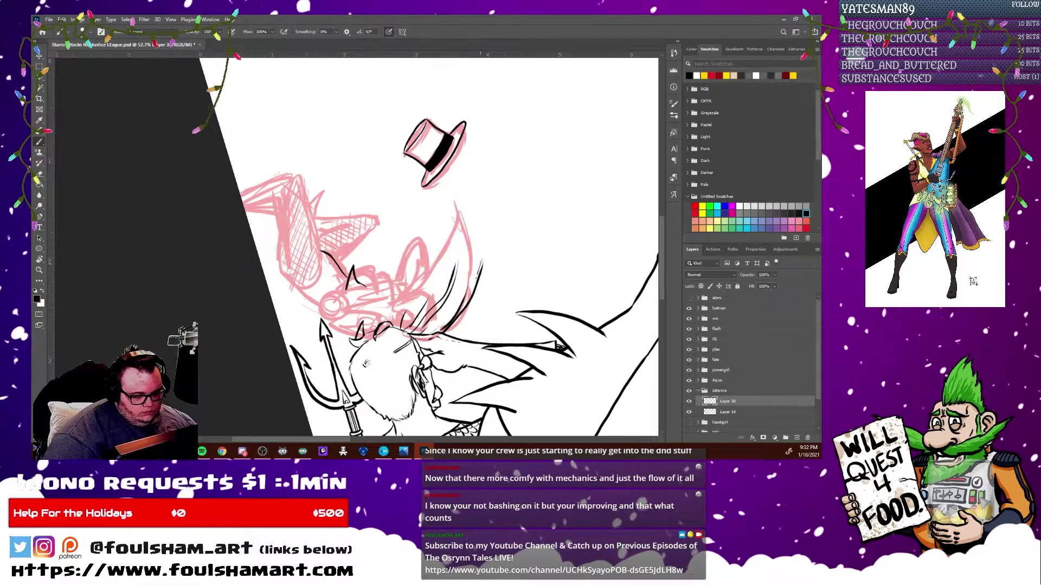
pyautogui.moveTo(456, 193); pyautogui.dragTo(475, 261)
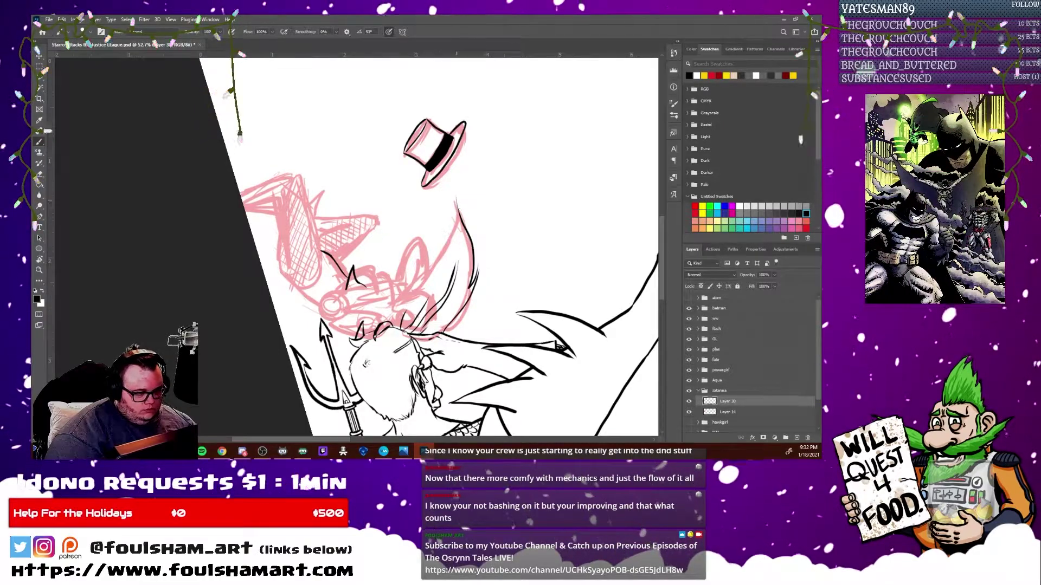
pyautogui.moveTo(396, 327); pyautogui.dragTo(403, 301)
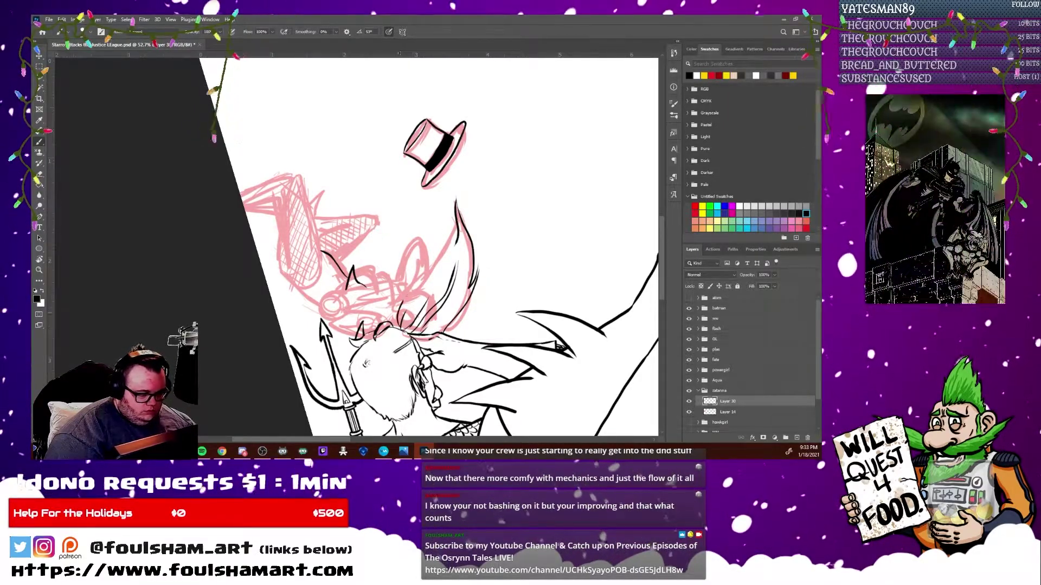
pyautogui.hotkey('ctrl', 'z')
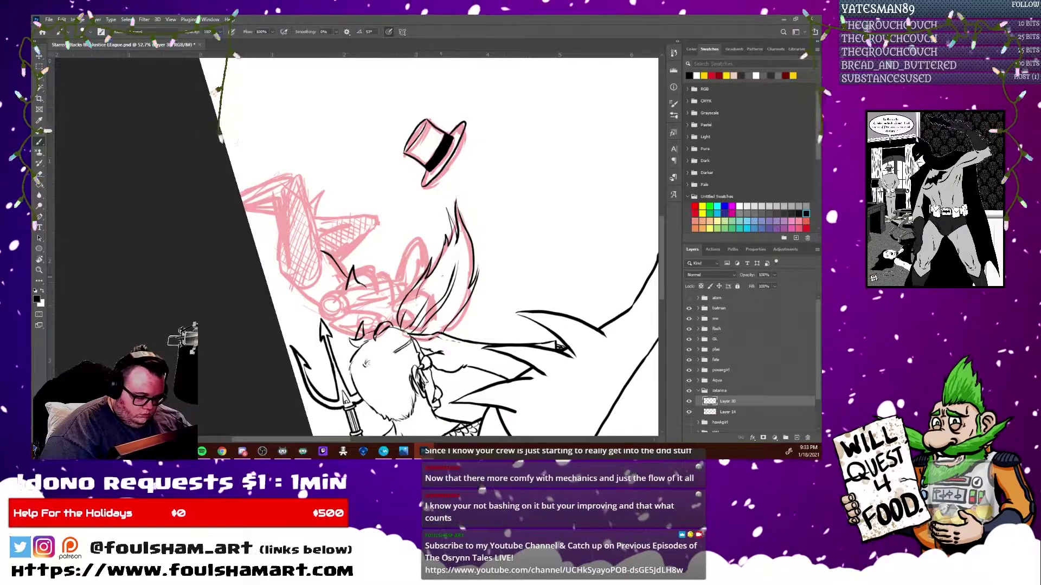
pyautogui.moveTo(464, 254); pyautogui.dragTo(458, 293)
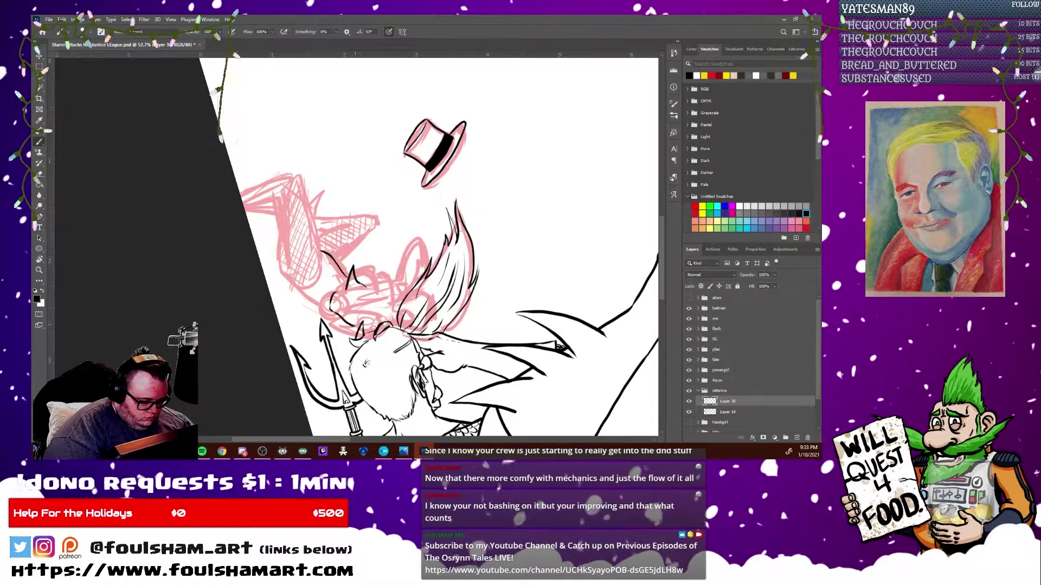
pyautogui.moveTo(336, 293)
pyautogui.mouseDown()
pyautogui.moveTo(389, 286)
pyautogui.moveTo(392, 302)
pyautogui.mouseUp()
pyautogui.hotkey('ctrl', 'z')
pyautogui.hotkey('ctrl', 'z')
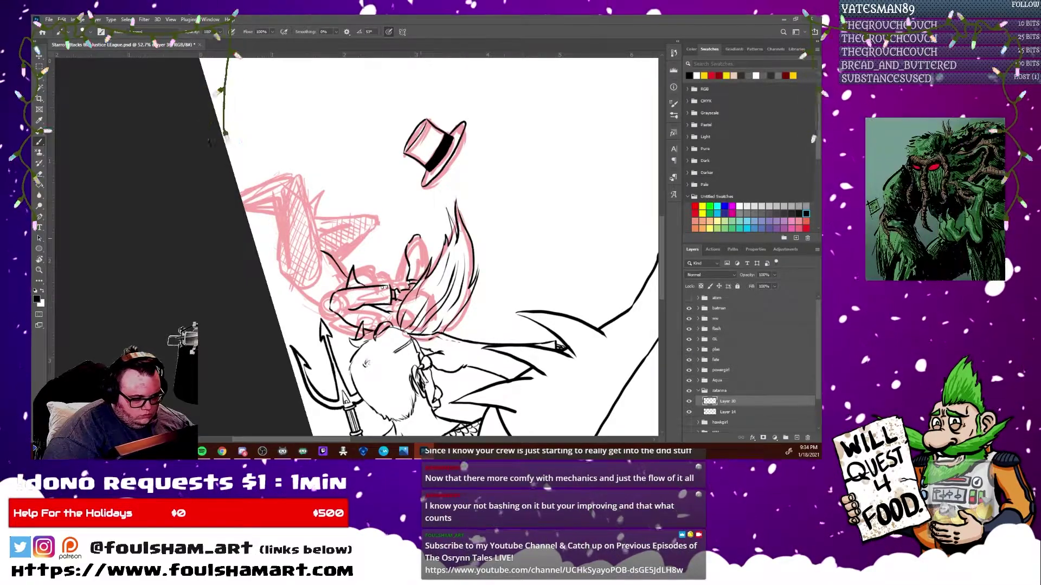
# Ink more hair strands and the head and body outline, then rotate the page counter-clockwise.
pyautogui.moveTo(418, 236); pyautogui.dragTo(431, 259)
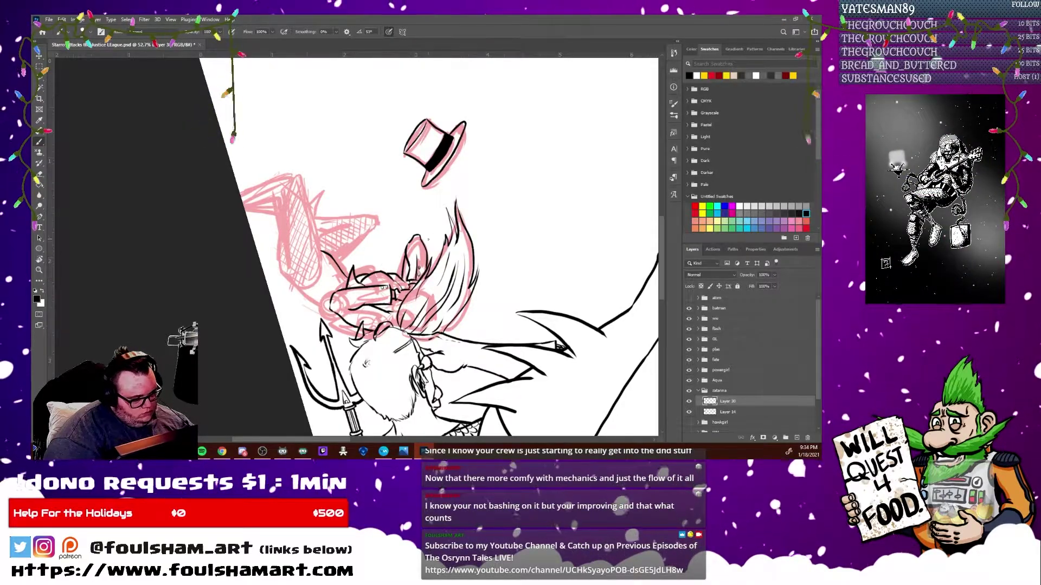
pyautogui.moveTo(377, 272); pyautogui.dragTo(388, 247)
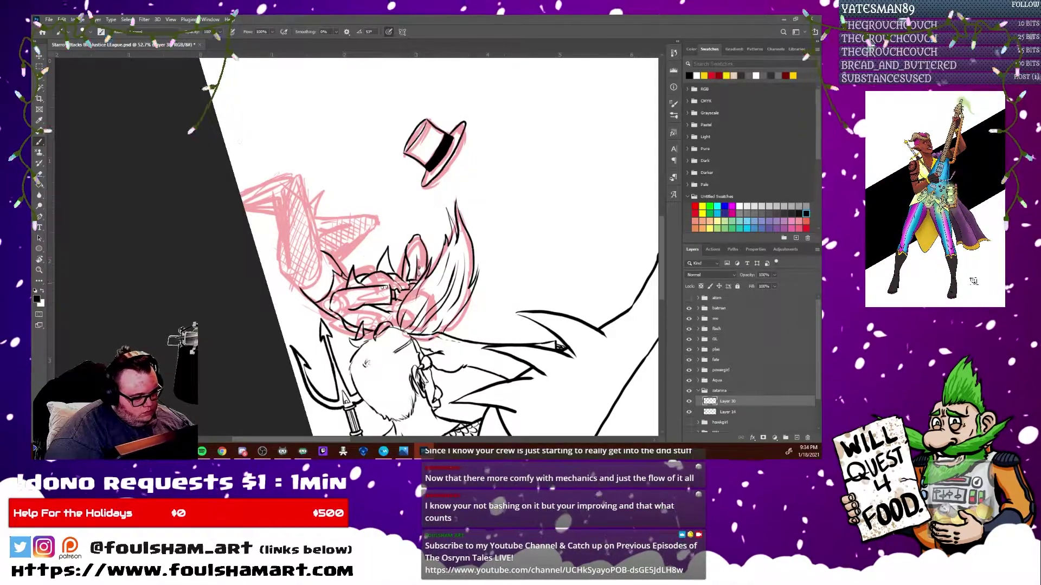
pyautogui.moveTo(247, 210); pyautogui.dragTo(286, 216)
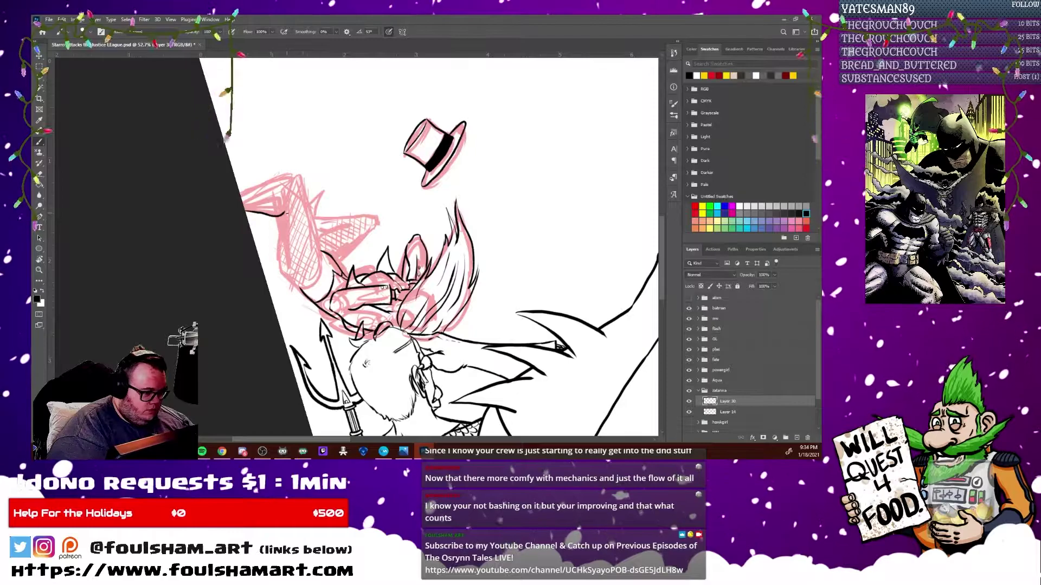
pyautogui.moveTo(379, 244)
pyautogui.mouseDown()
pyautogui.moveTo(332, 368)
pyautogui.moveTo(381, 317)
pyautogui.mouseUp()
pyautogui.press('e')
pyautogui.press('b')
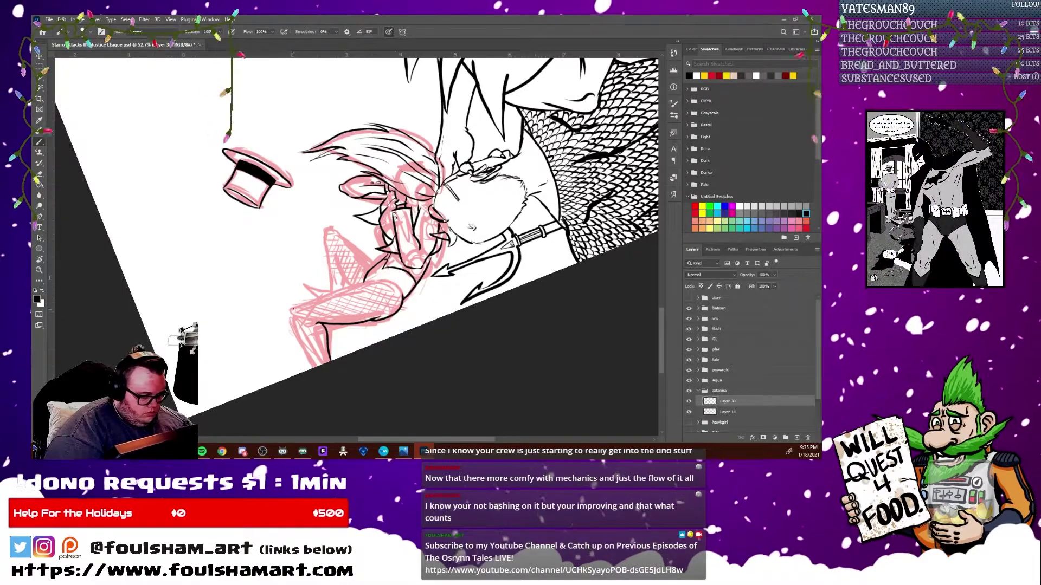
# Ink the leg's lower-left outline, knee and thigh contours, with the page rotated nearly upright.
pyautogui.moveTo(293, 317); pyautogui.dragTo(313, 363)
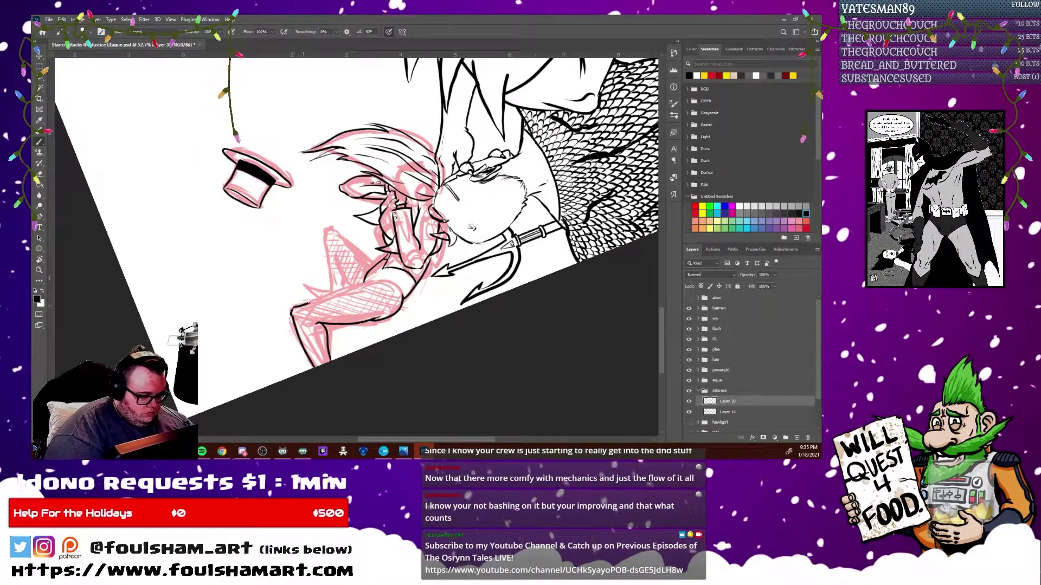
pyautogui.press('r')
pyautogui.moveTo(394, 216); pyautogui.dragTo(407, 212)
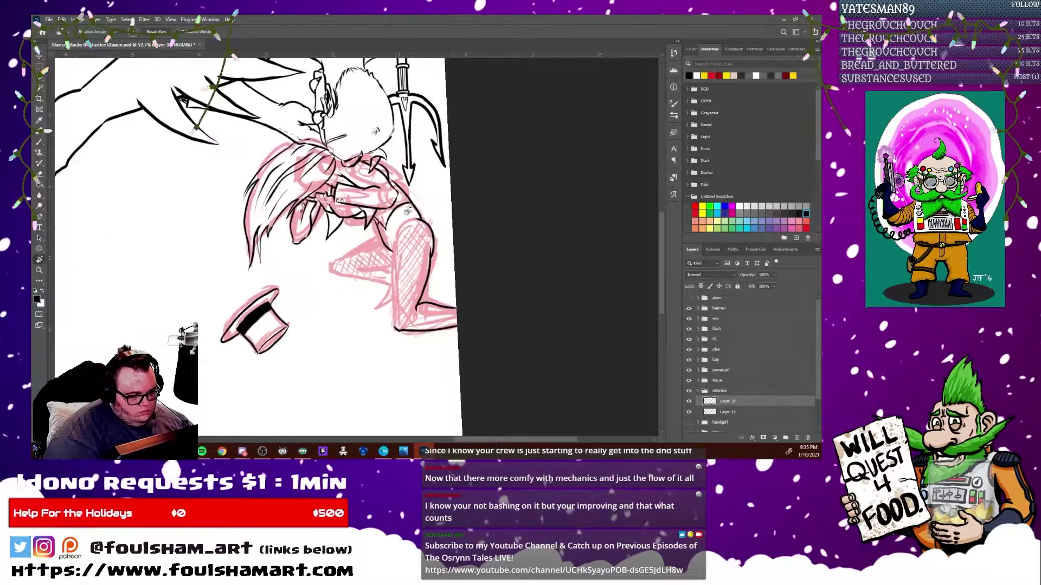
pyautogui.press('b')
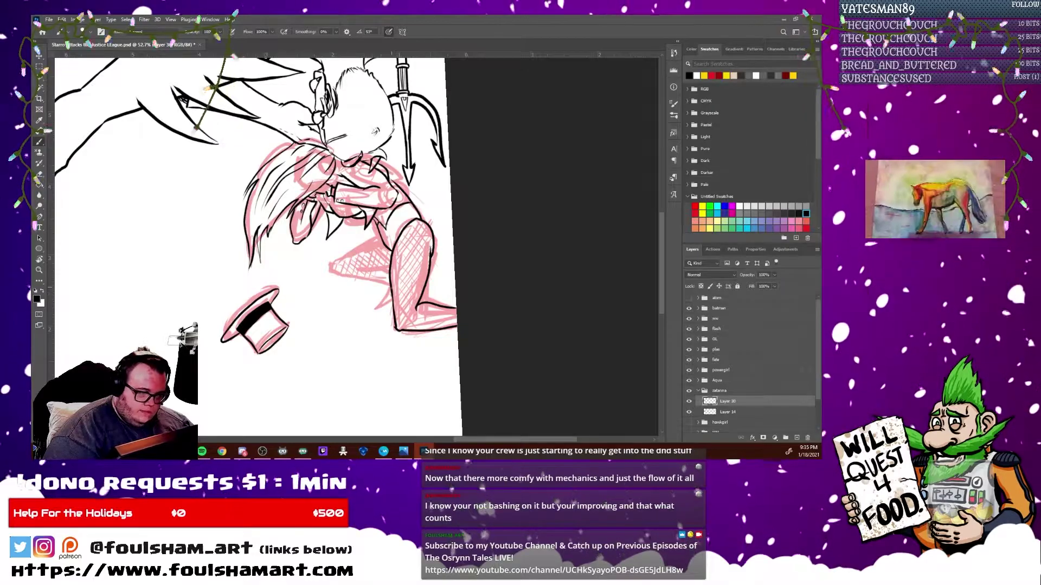
pyautogui.moveTo(391, 282); pyautogui.dragTo(426, 275)
pyautogui.hotkey('ctrl', 'z')
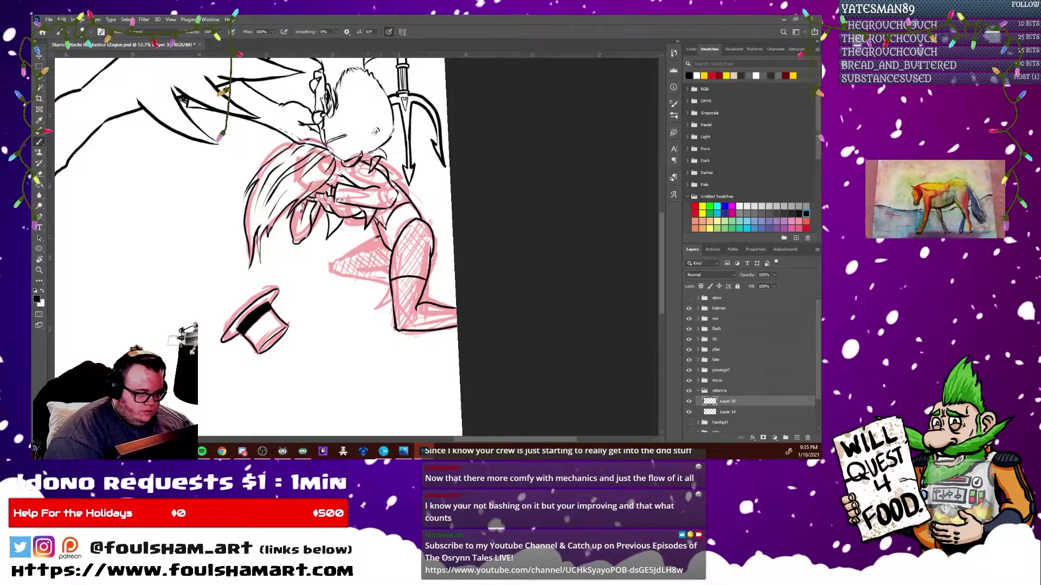
pyautogui.moveTo(379, 236)
pyautogui.mouseDown()
pyautogui.moveTo(328, 271)
pyautogui.moveTo(389, 287)
pyautogui.moveTo(376, 312)
pyautogui.mouseUp()
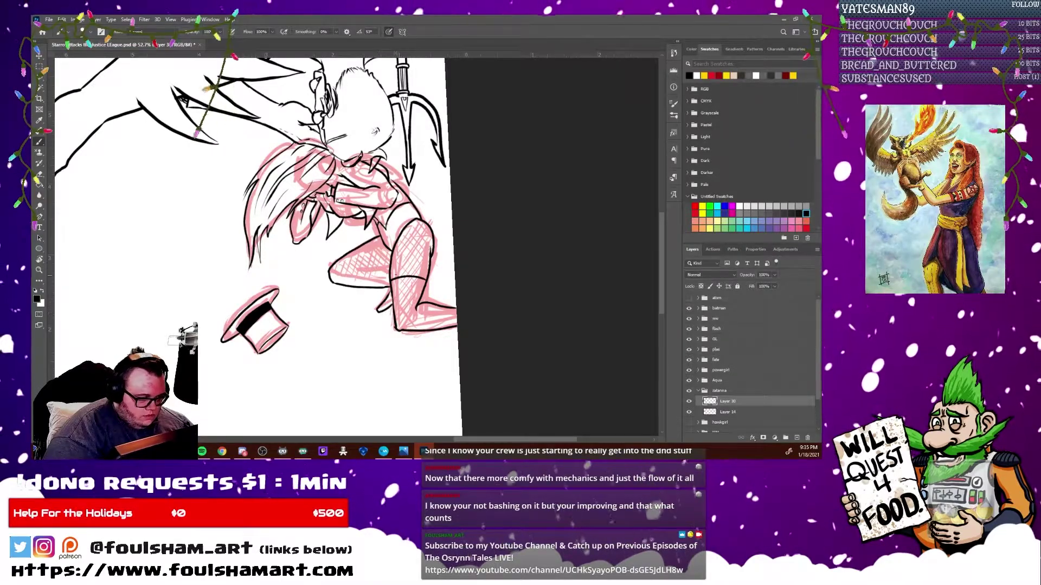
pyautogui.moveTo(358, 162); pyautogui.dragTo(412, 228)
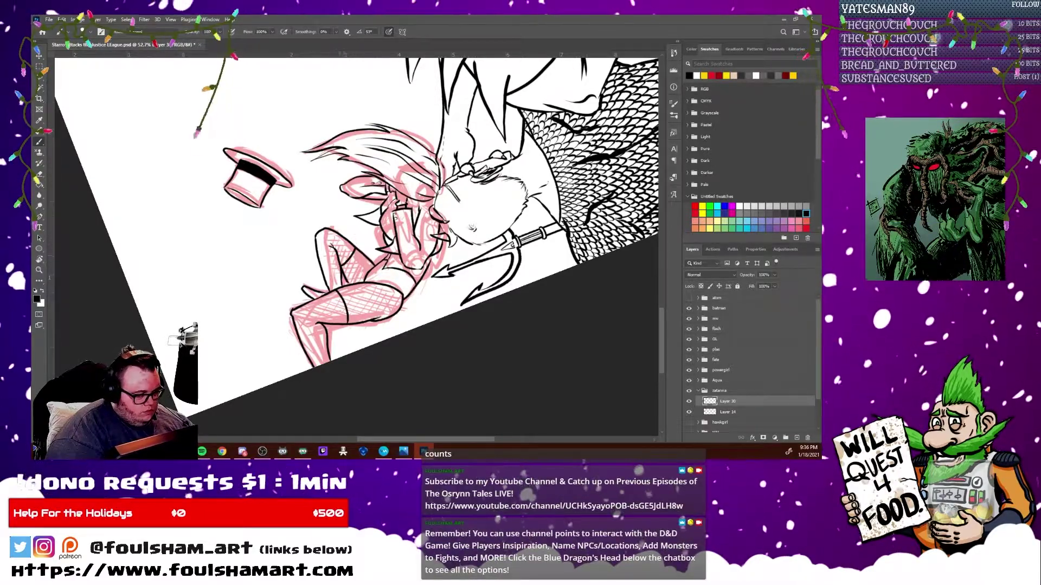
# Tilt the page and draw black crosshatched fishnet lines across the leg.
pyautogui.press('r')
pyautogui.moveTo(355, 315); pyautogui.dragTo(381, 307)
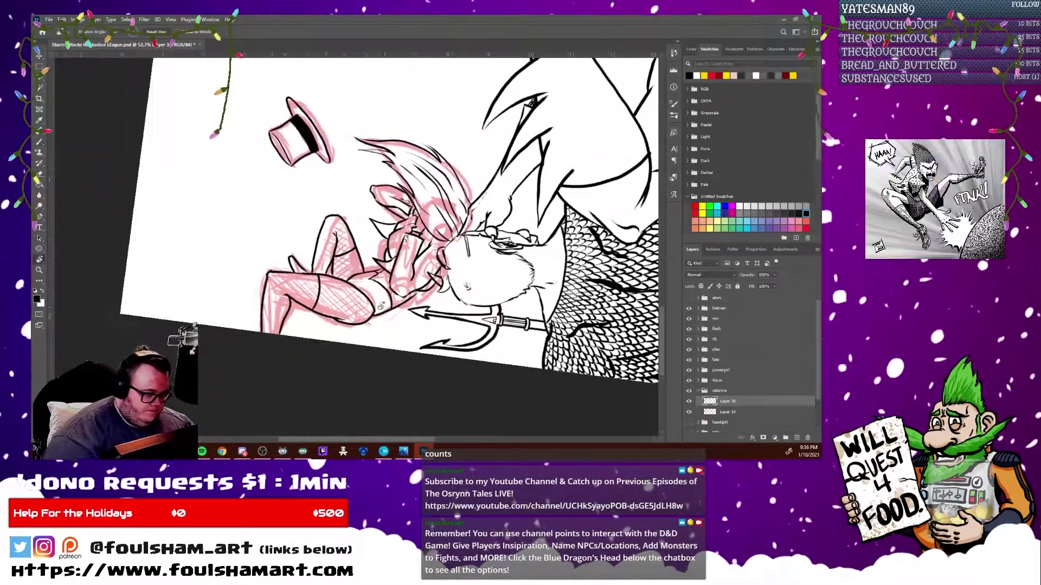
pyautogui.press('b')
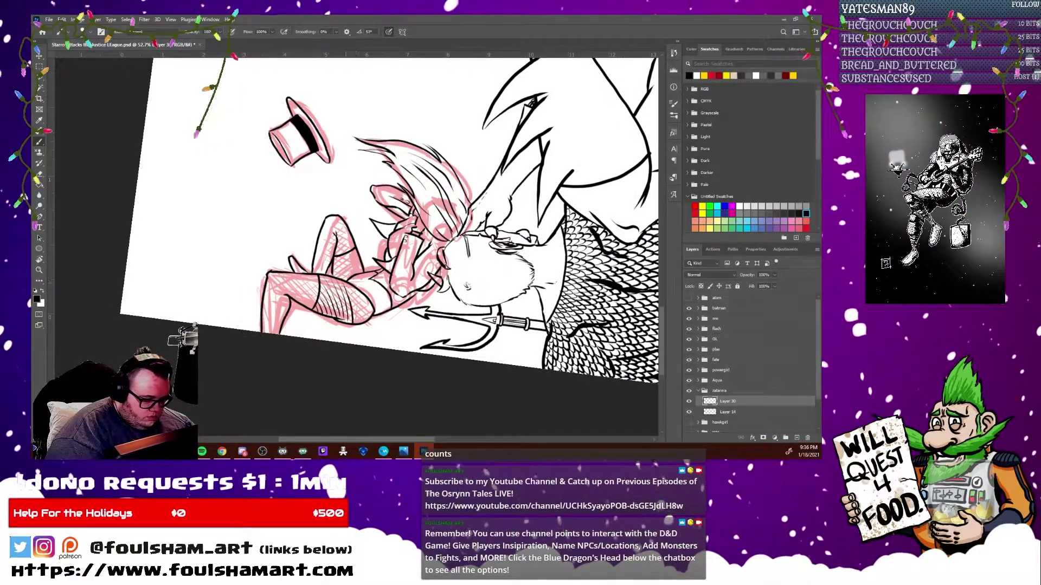
pyautogui.moveTo(433, 162); pyautogui.dragTo(488, 281)
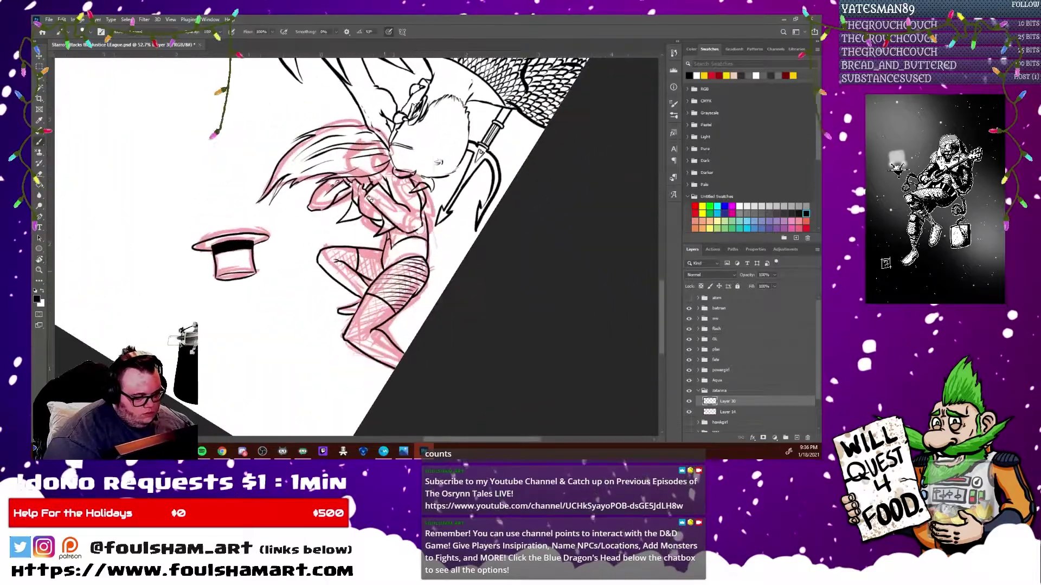
pyautogui.moveTo(396, 269)
pyautogui.mouseDown()
pyautogui.moveTo(389, 313)
pyautogui.moveTo(396, 305)
pyautogui.mouseUp()
pyautogui.moveTo(412, 258)
pyautogui.mouseDown()
pyautogui.moveTo(402, 304)
pyautogui.moveTo(410, 295)
pyautogui.mouseUp()
pyautogui.moveTo(423, 259); pyautogui.dragTo(417, 287)
# Rotate the page so the top hat stands upright, then turn it about 45° further.
pyautogui.moveTo(434, 162); pyautogui.dragTo(379, 108)
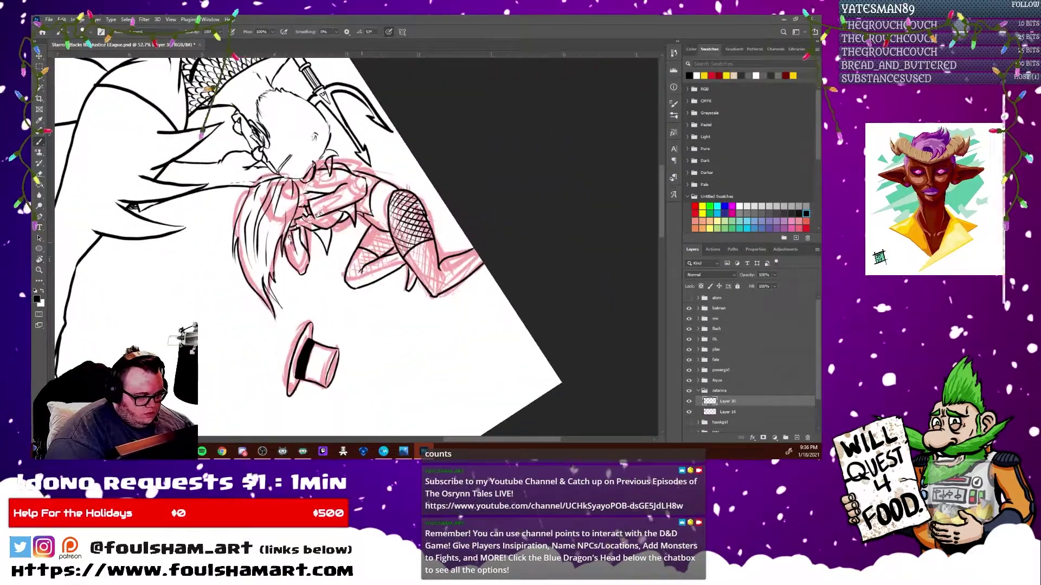
pyautogui.moveTo(433, 163); pyautogui.dragTo(379, 119)
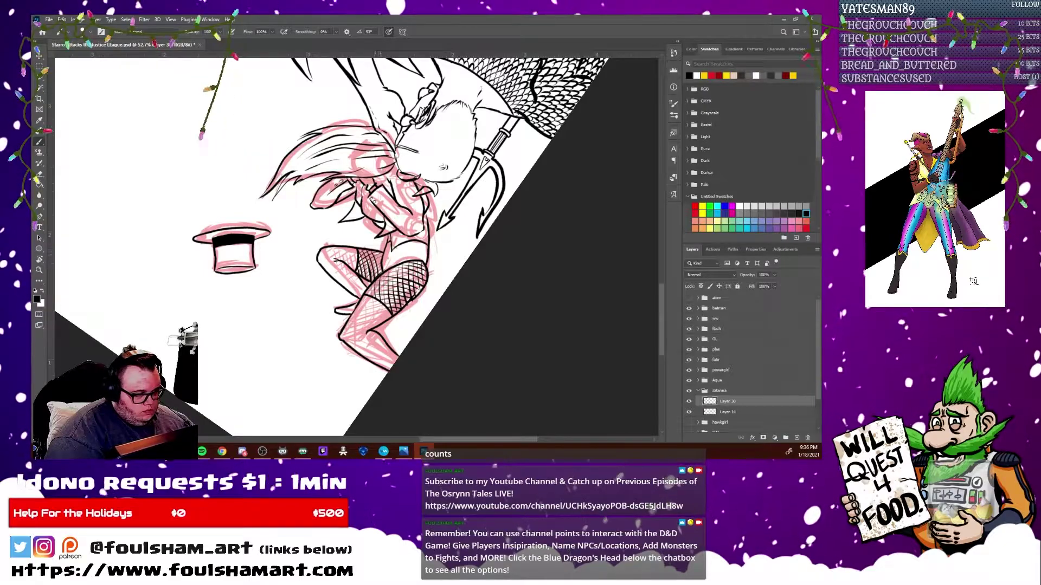
pyautogui.press('r')
pyautogui.moveTo(488, 282); pyautogui.dragTo(428, 367)
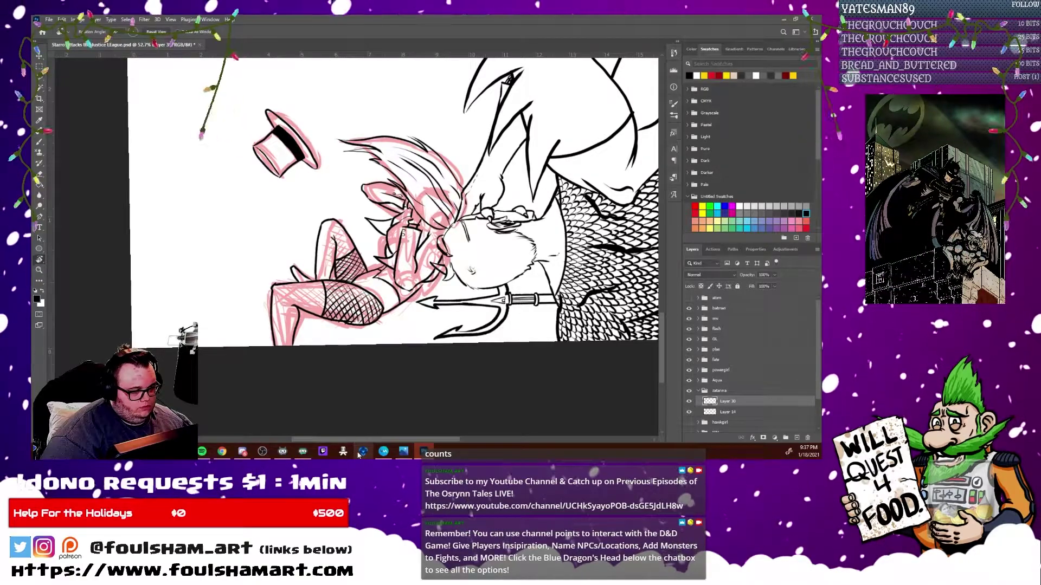
pyautogui.moveTo(461, 163); pyautogui.dragTo(379, 325)
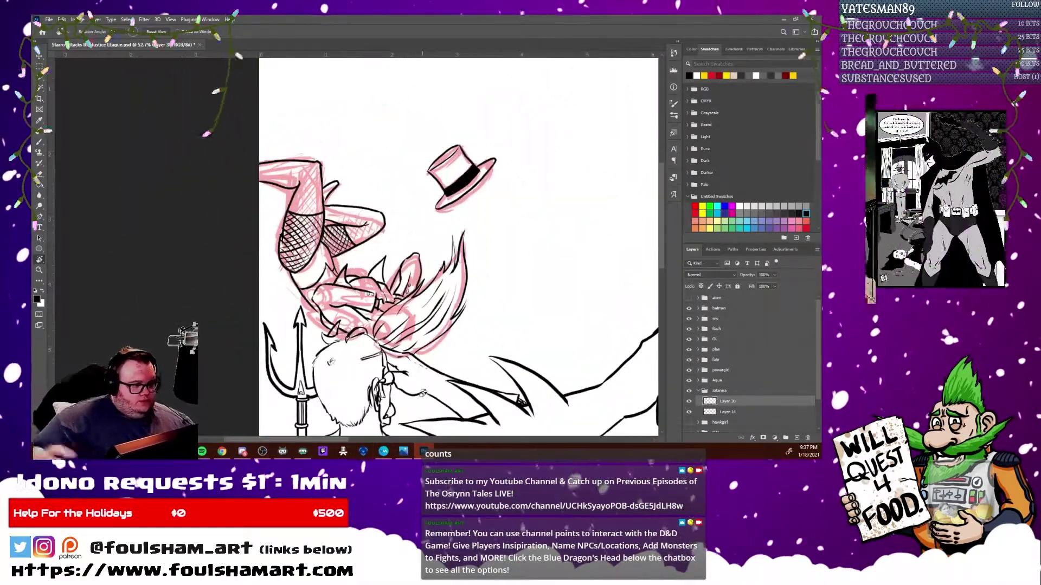
# Reset the view rotation and zoom out to fit the whole comic spread on screen.
pyautogui.scroll(-3, 548, 261)
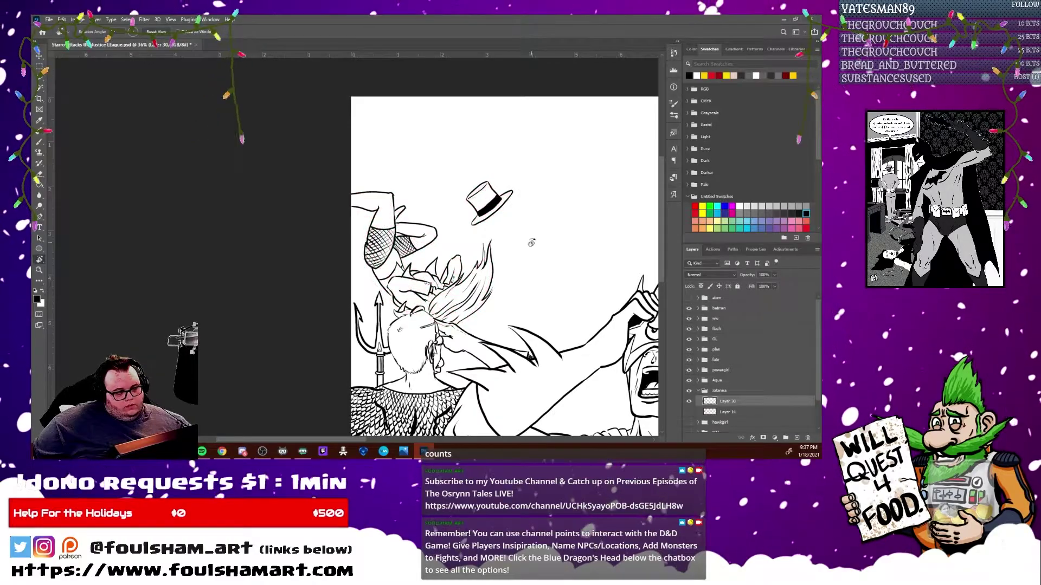
pyautogui.hotkey('ctrl', '0')
pyautogui.scroll(-1, 444, 394)
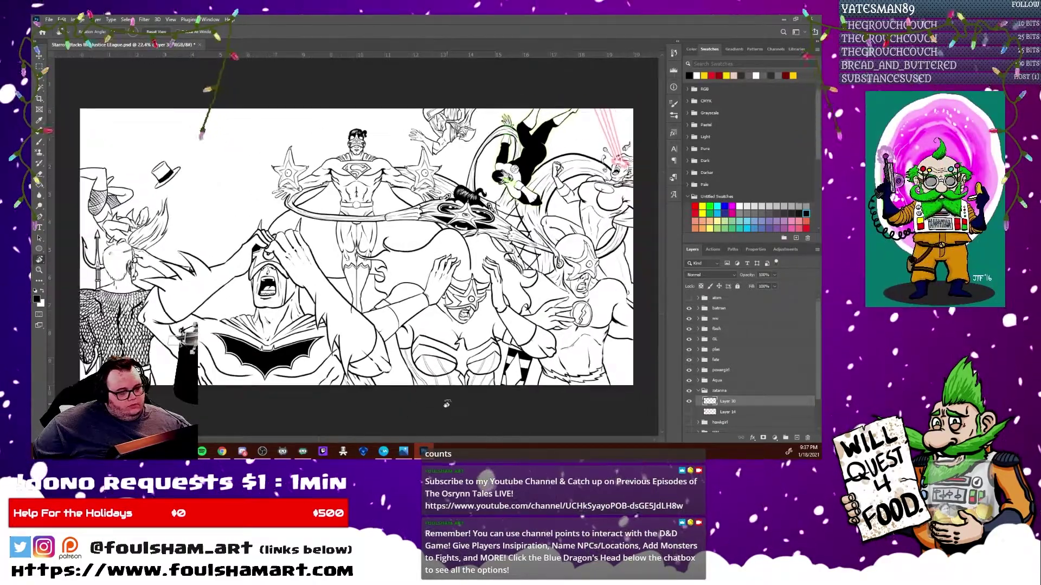
pyautogui.scroll(1, 442, 398)
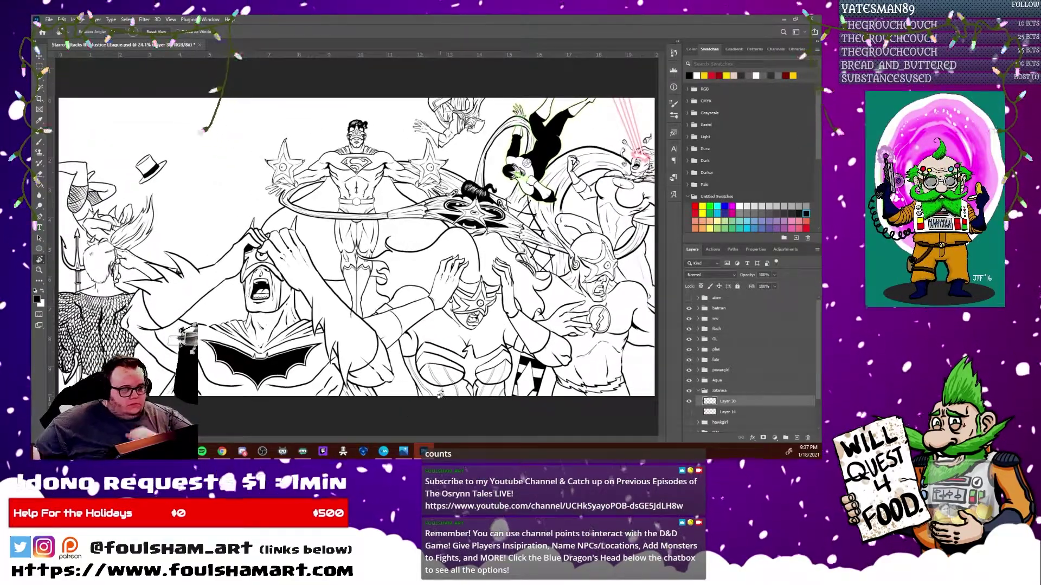